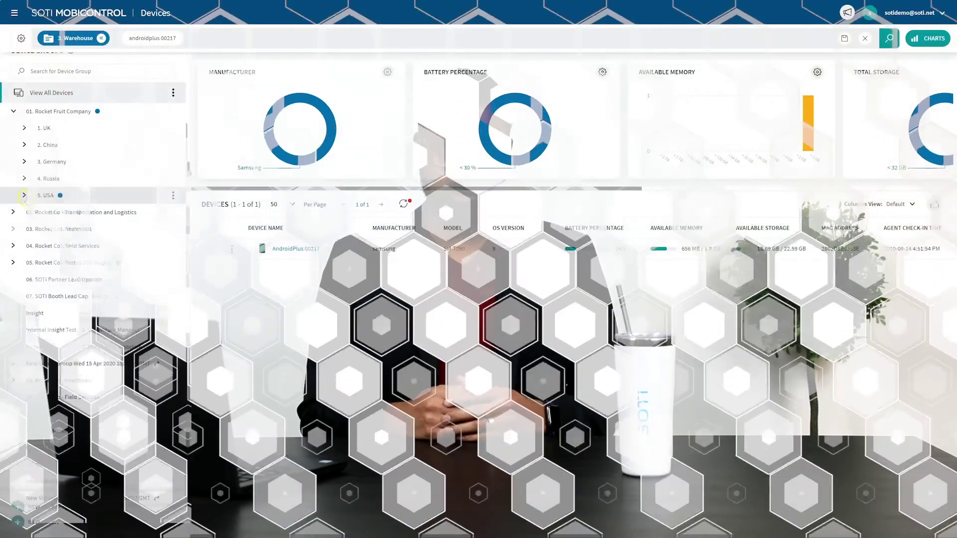
Step: Open Shared Device under Advanced Configurations (Android Plus) for the Warehouse group in USA > Stores 003 Staging
click(24, 195)
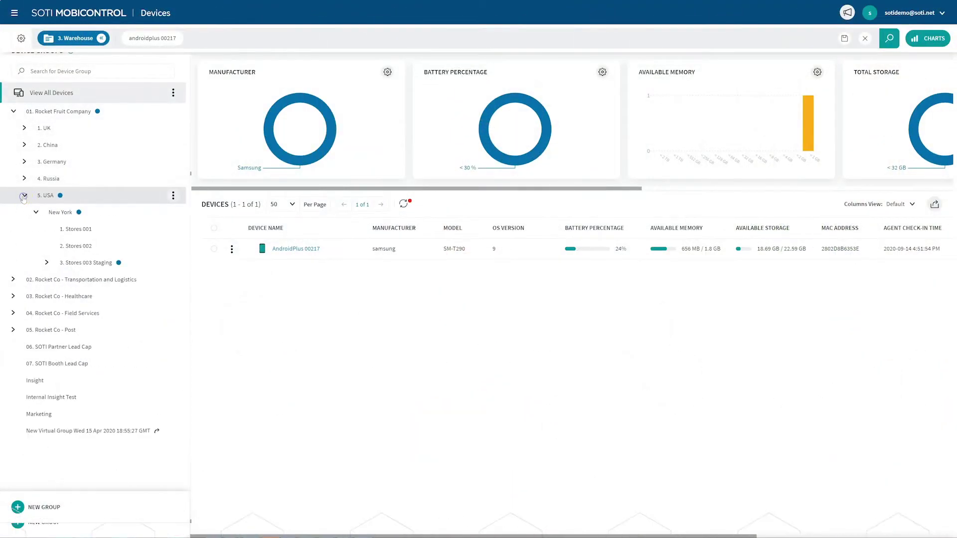
click(47, 263)
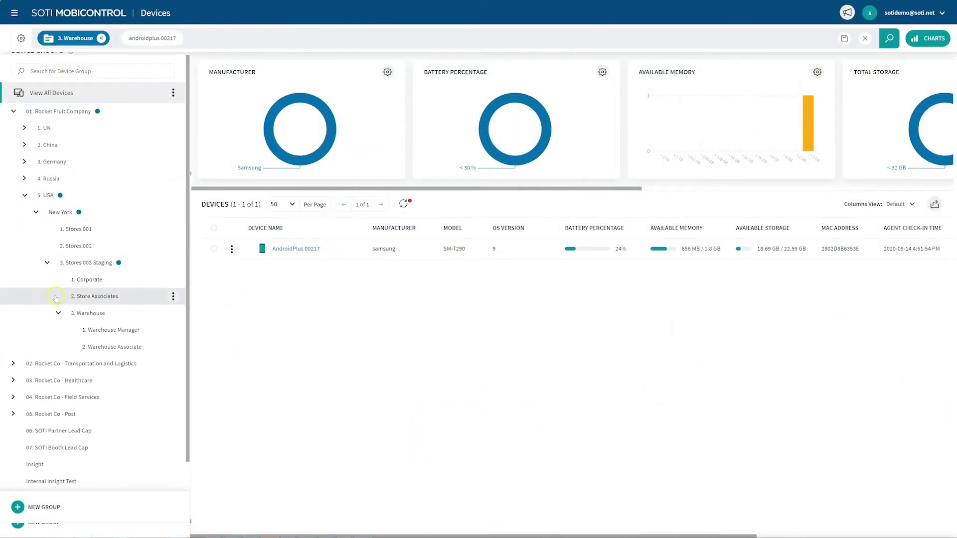
click(92, 314)
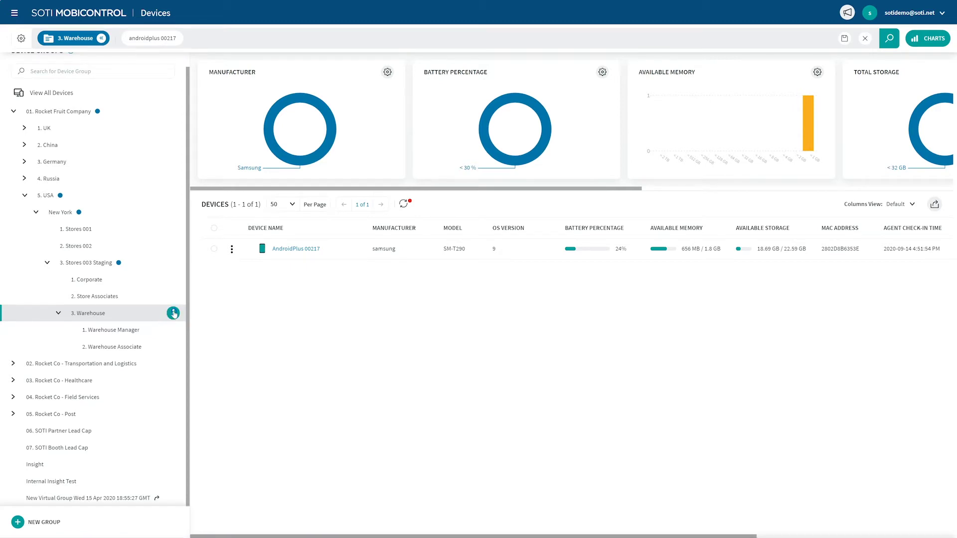
click(173, 314)
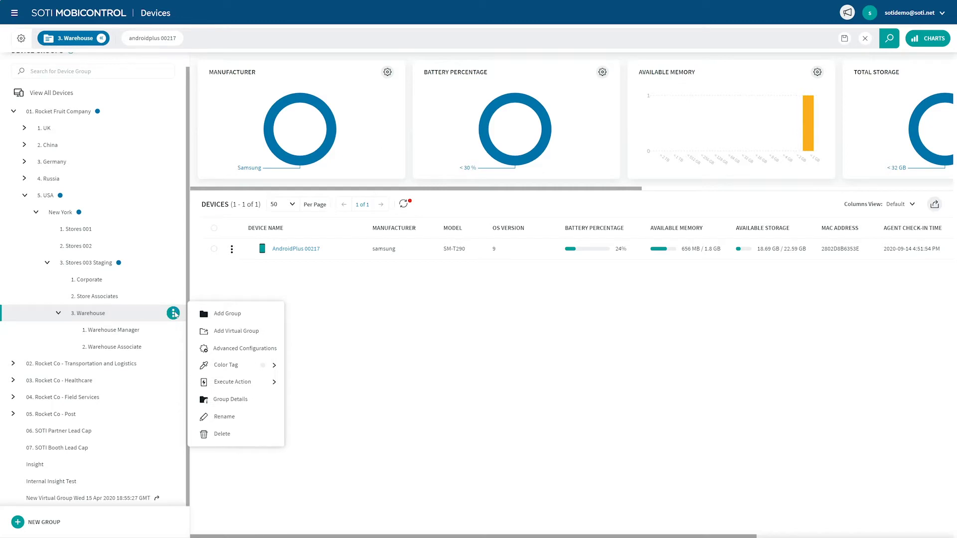
click(227, 344)
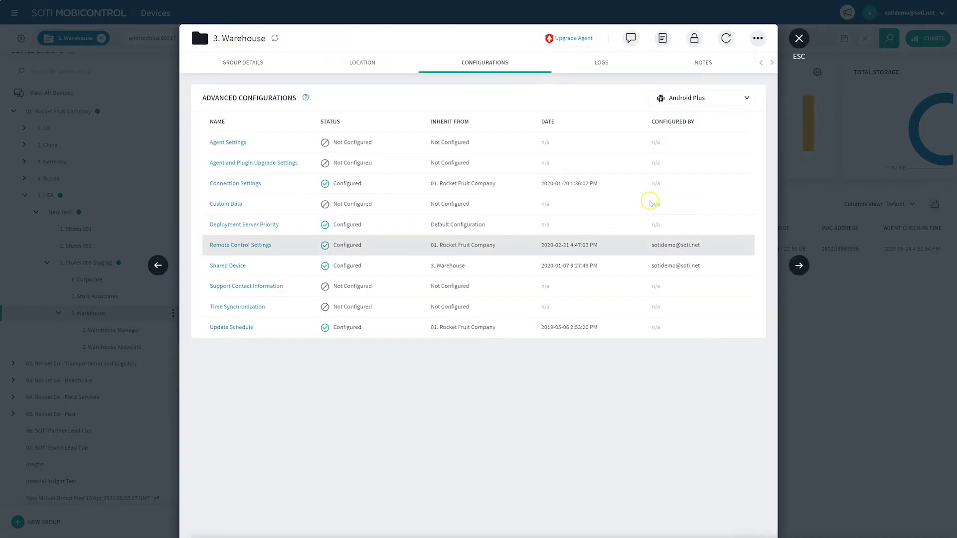
click(728, 99)
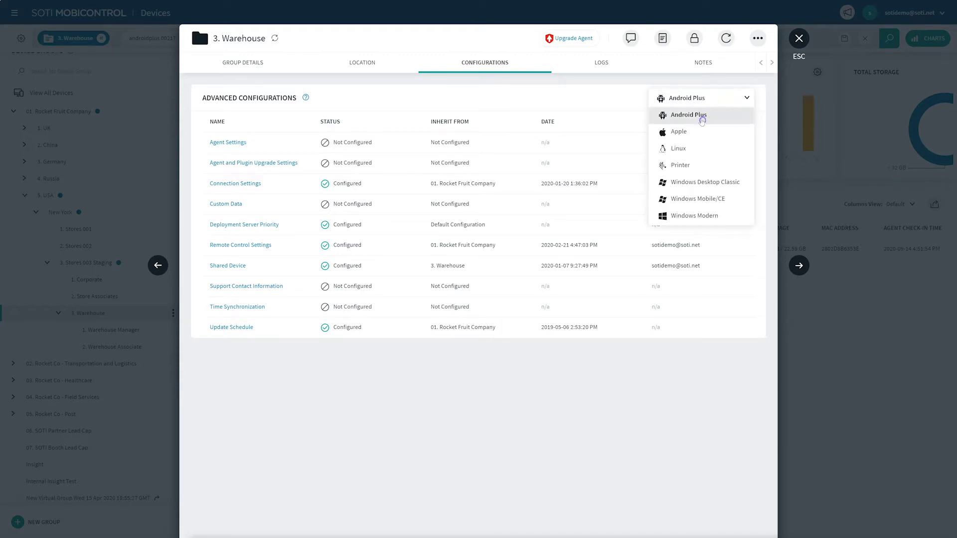
click(712, 116)
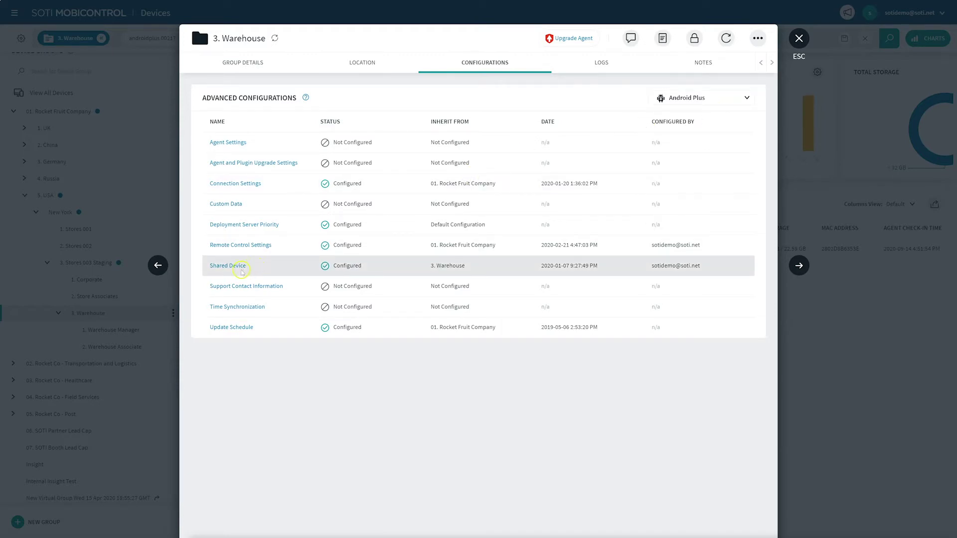
click(233, 268)
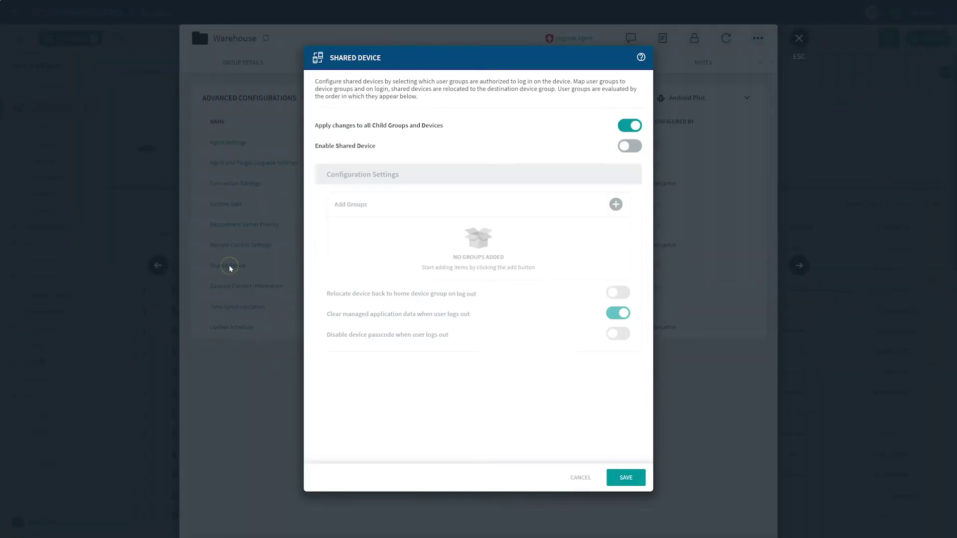
click(231, 266)
Step: Switch Enable Shared Device on for the Warehouse group
click(625, 146)
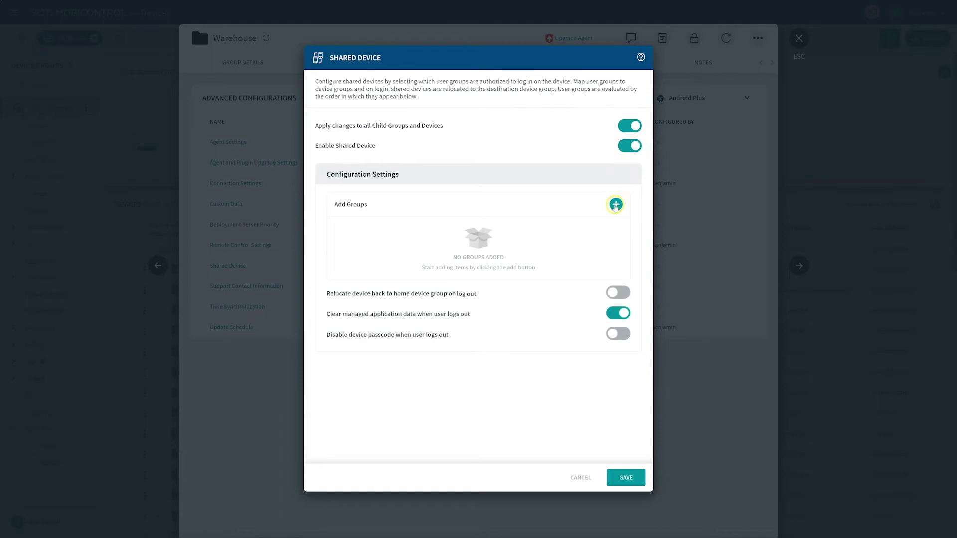
Step: Add a user group from Azure AD Trial (IdP) by searching its pasted group ID
click(615, 205)
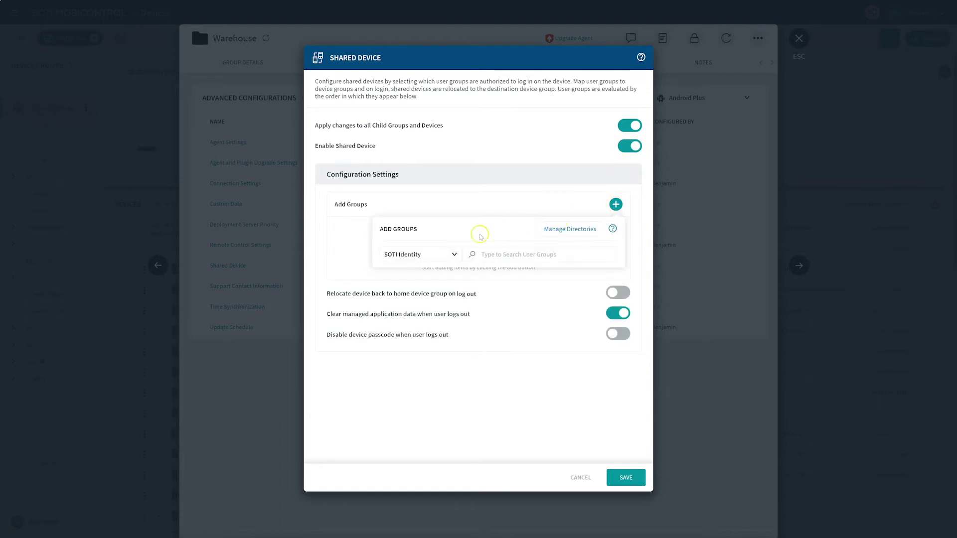
click(451, 255)
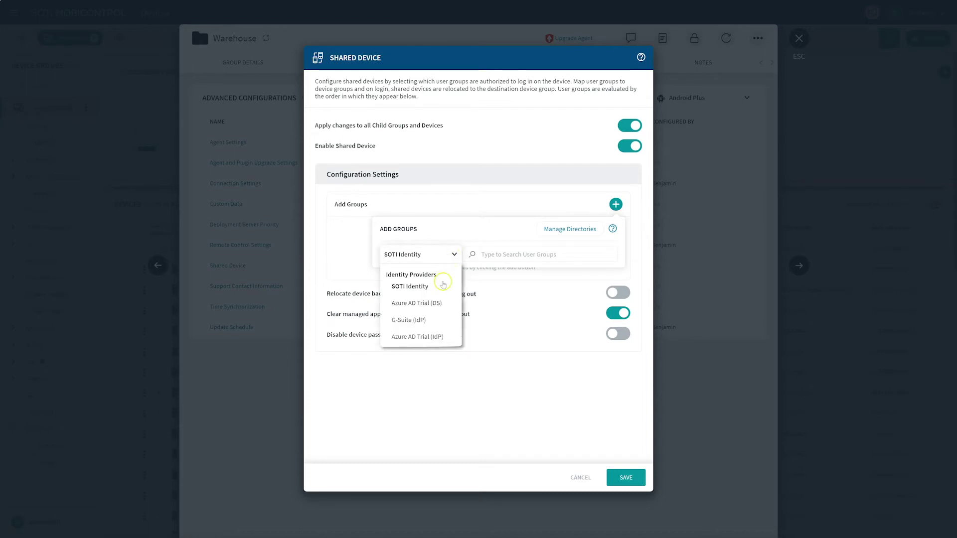
click(429, 336)
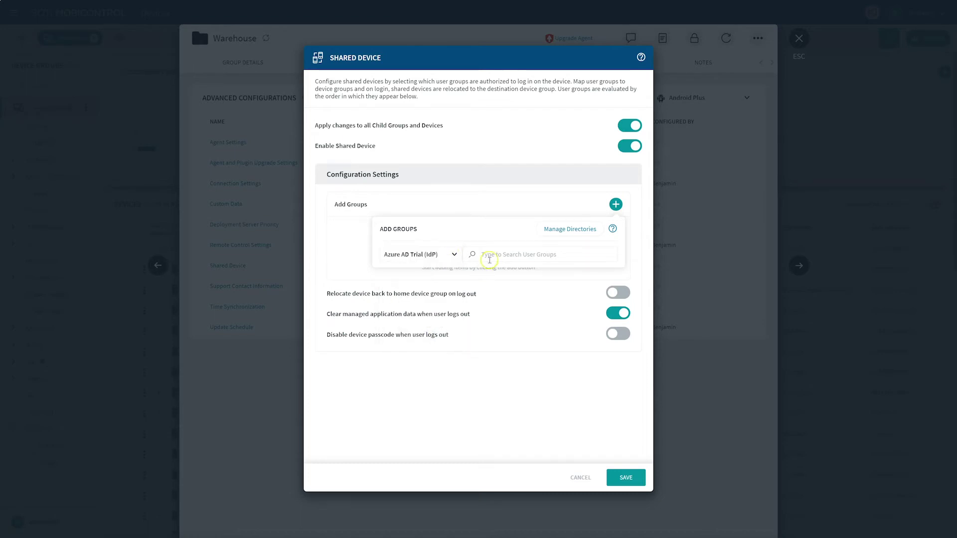
click(492, 255)
text(9f9789a2-7d93-464a-9054-11e0907031d7)
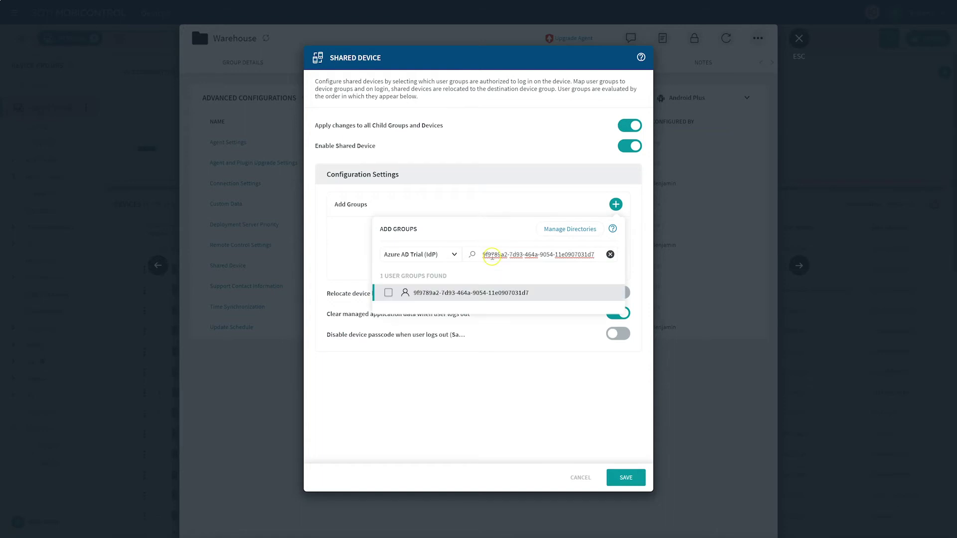
click(389, 292)
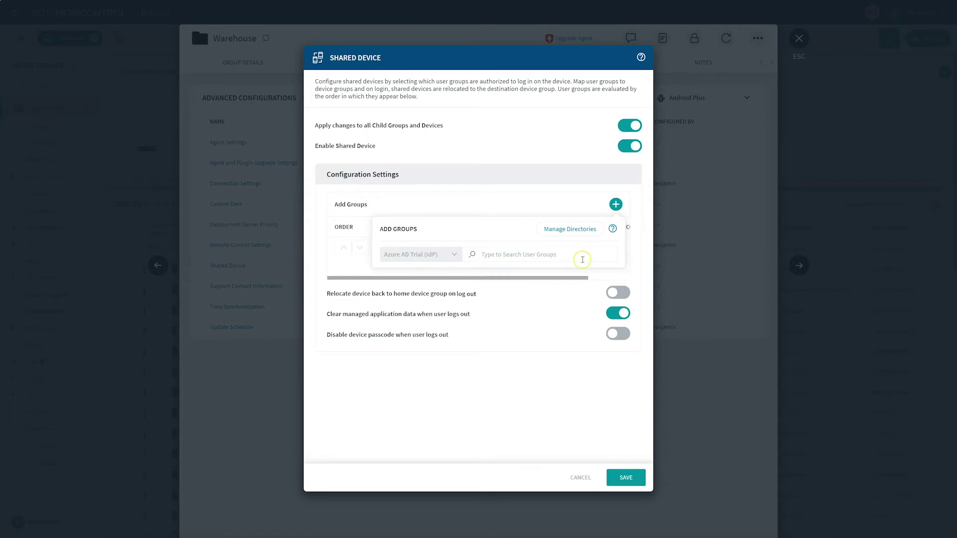
Step: Add a second Azure AD user group by searching its pasted ID
click(581, 256)
text(5604c768-c98b-4c0e-9752-f7b246522378)
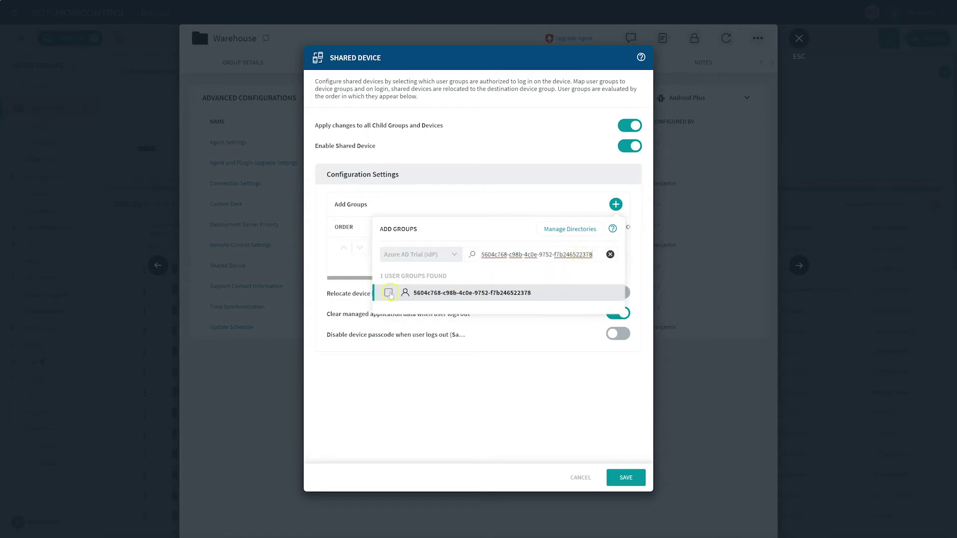
click(390, 294)
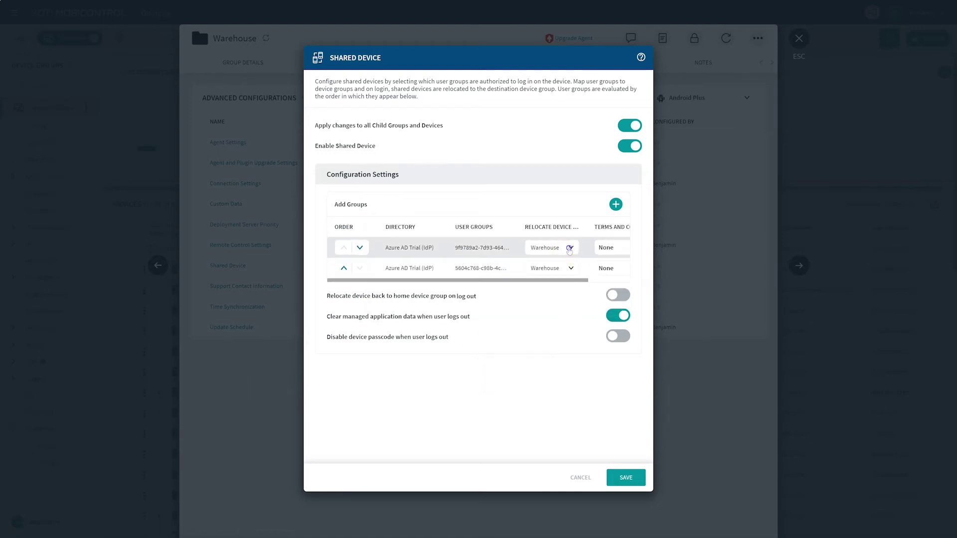
Step: Relocate the first group's devices to Manager and the second group's to Associate
click(570, 248)
click(571, 249)
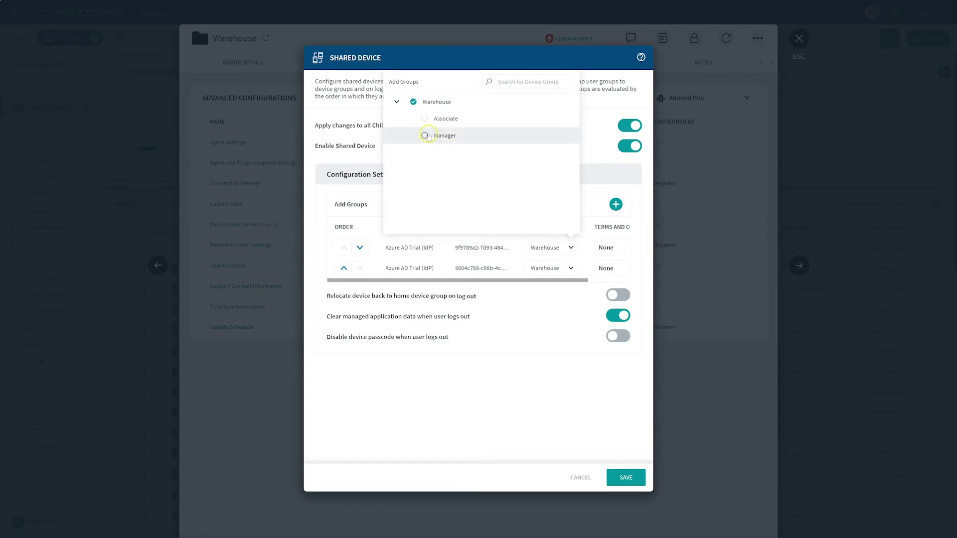
click(426, 136)
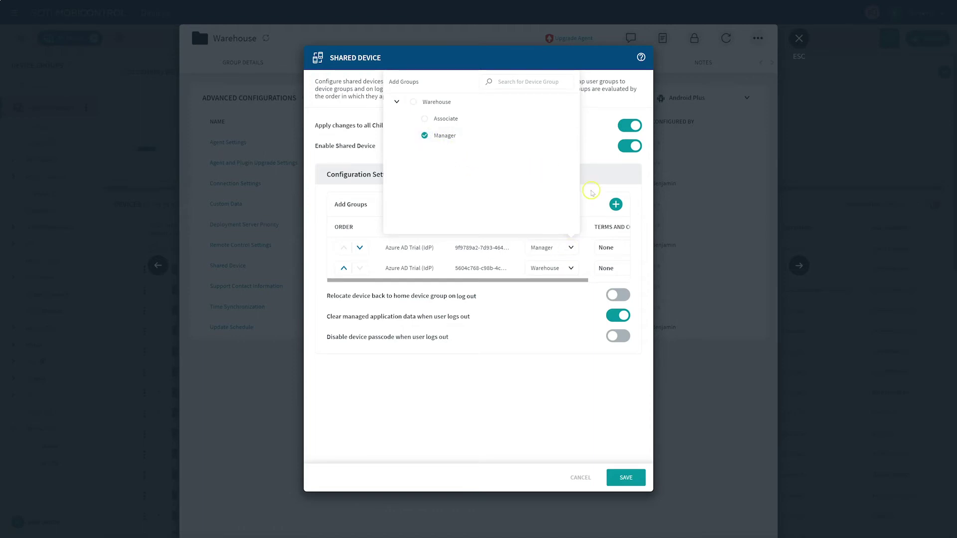
click(592, 193)
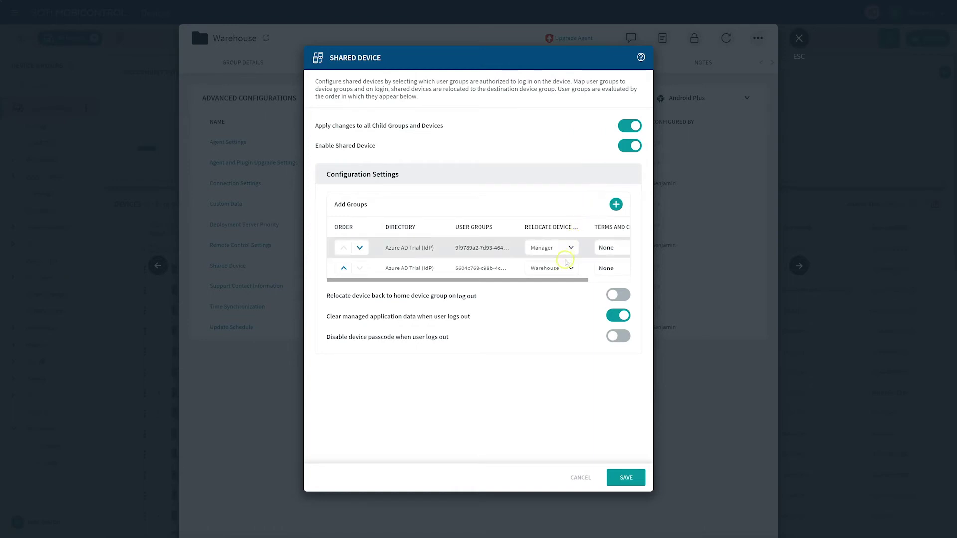
click(570, 267)
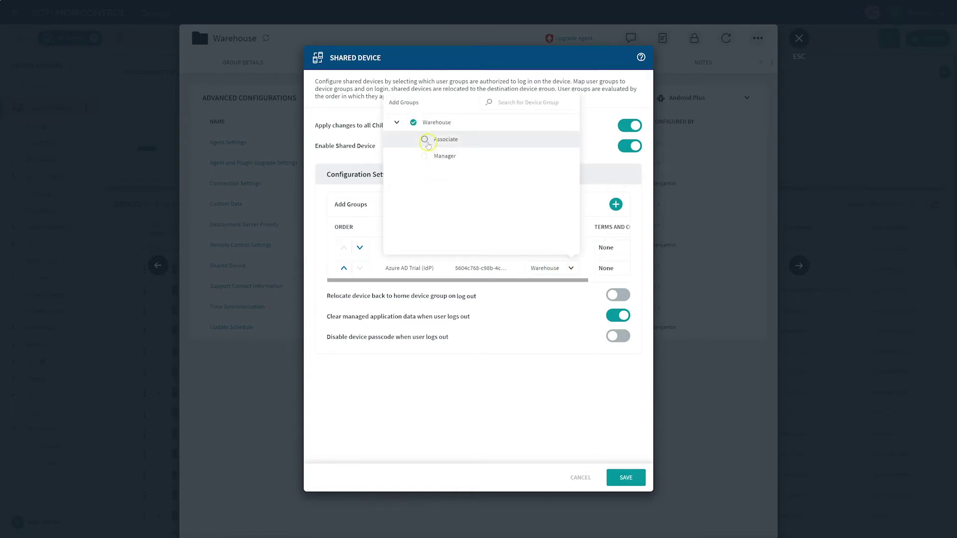
click(425, 140)
click(590, 224)
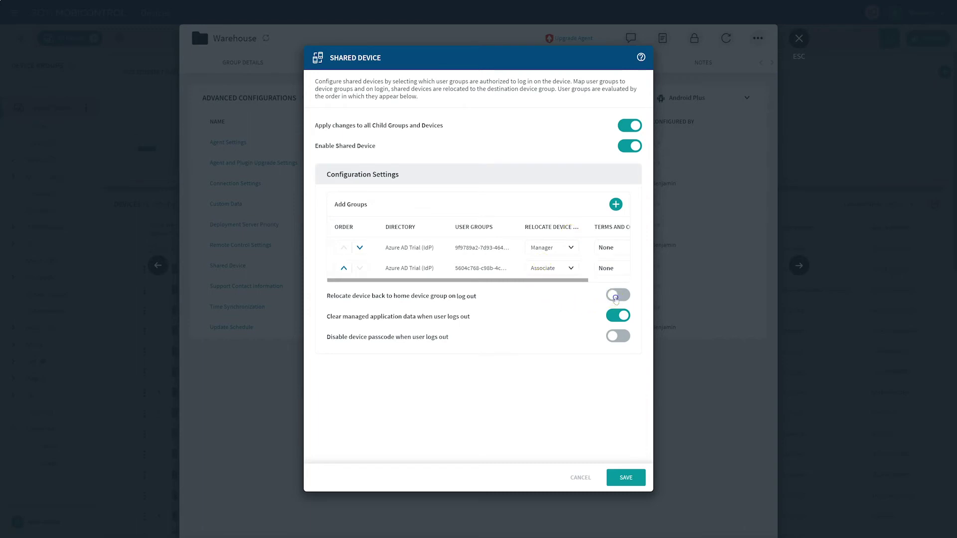
Step: Turn on Relocate back on log out and save the Shared Device settings
click(616, 298)
click(616, 299)
click(616, 336)
click(618, 482)
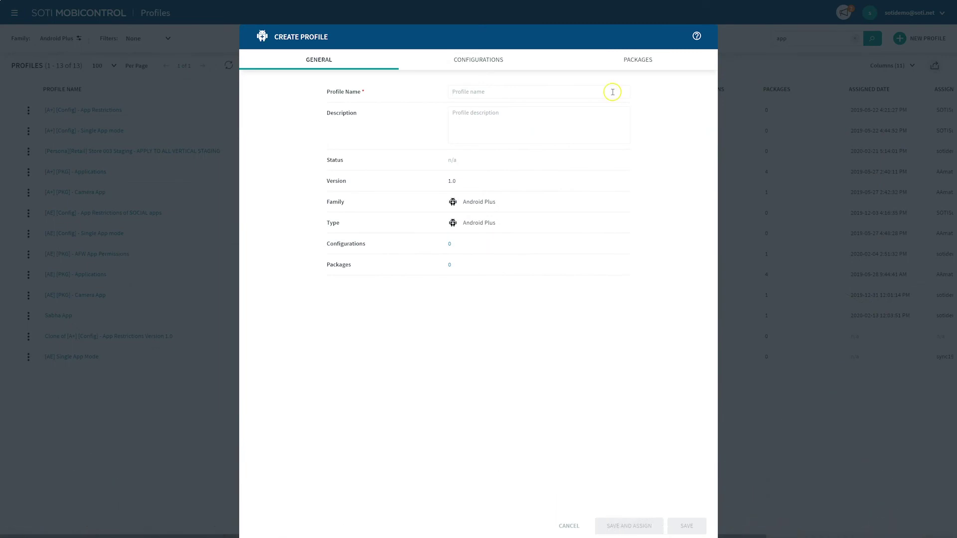
Step: Name the new Android Plus profile 'Apps Login' and list configurations to add
click(613, 91)
text(Apps Login)
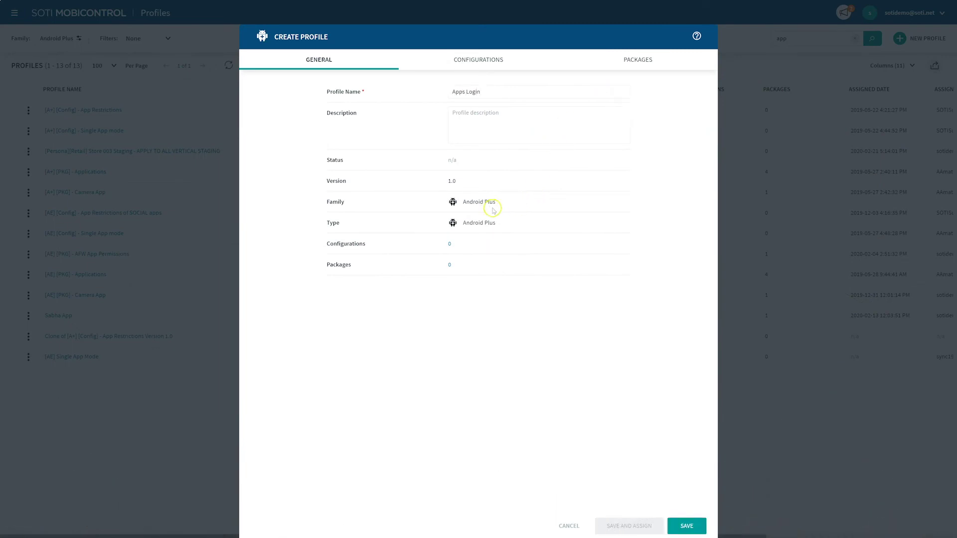
click(486, 59)
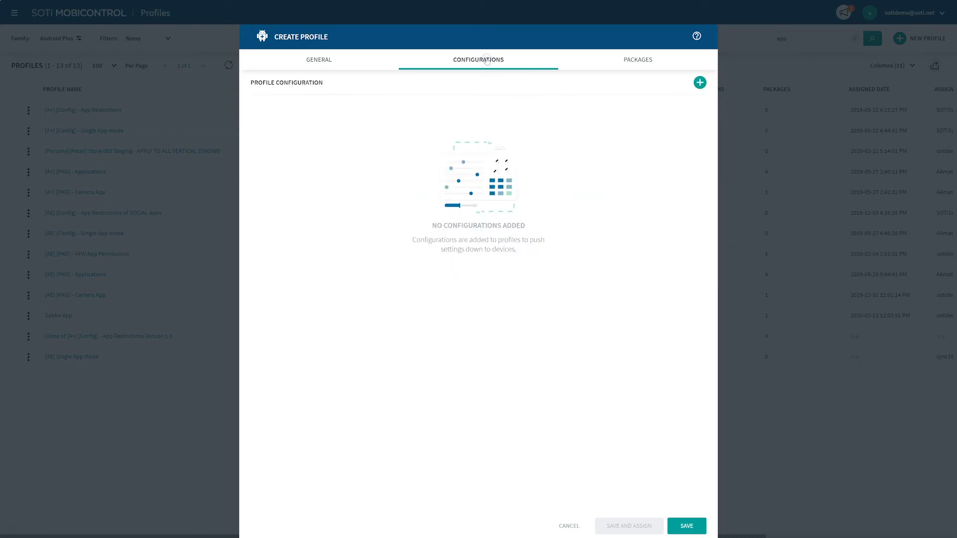
click(700, 84)
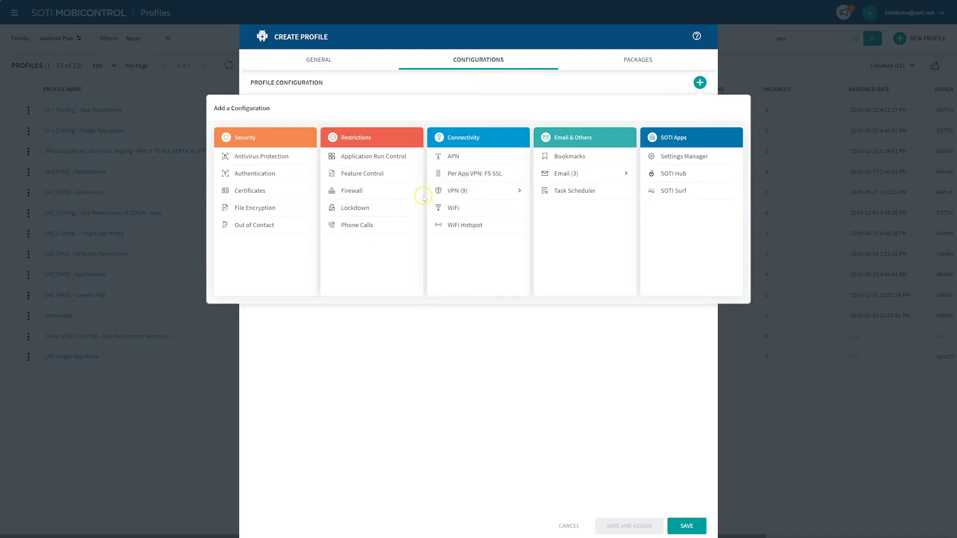
Step: Add a Lockdown configuration with a home-screen item 'App' using the pasted launch address
click(359, 212)
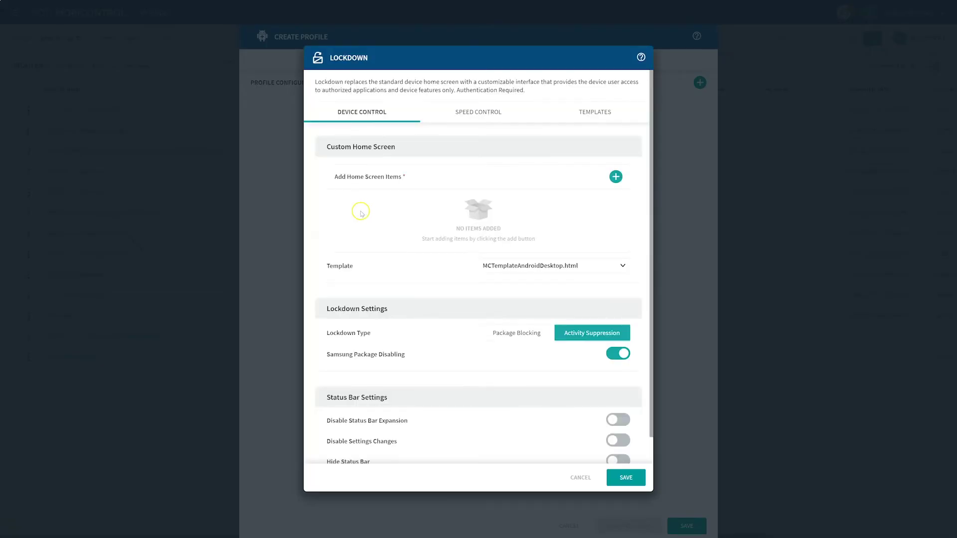
click(616, 177)
click(504, 136)
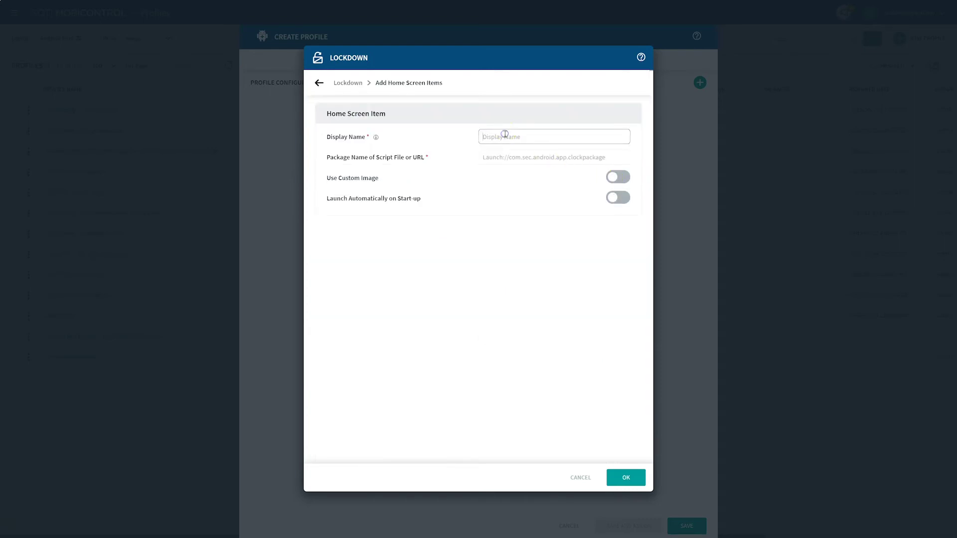
text(App.login)
click(503, 157)
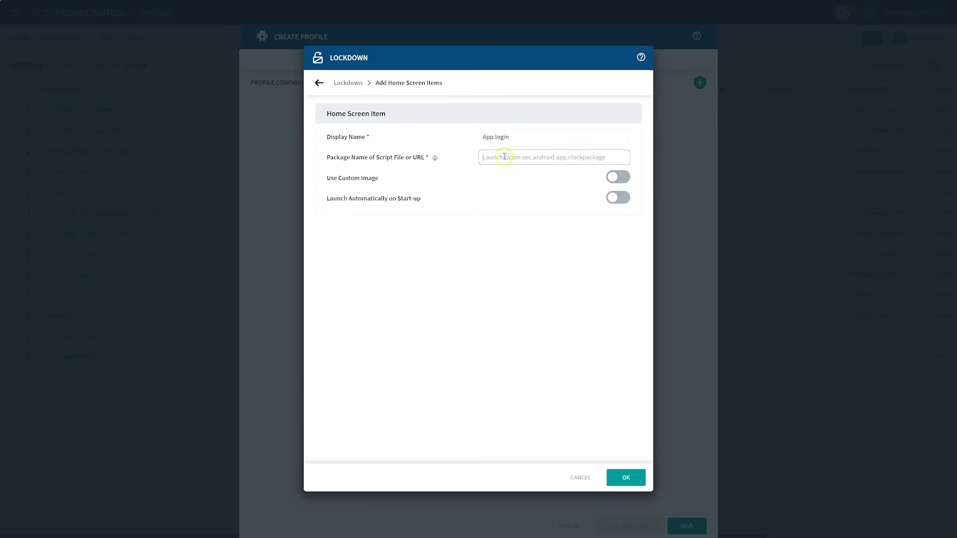
text(shared-device://)
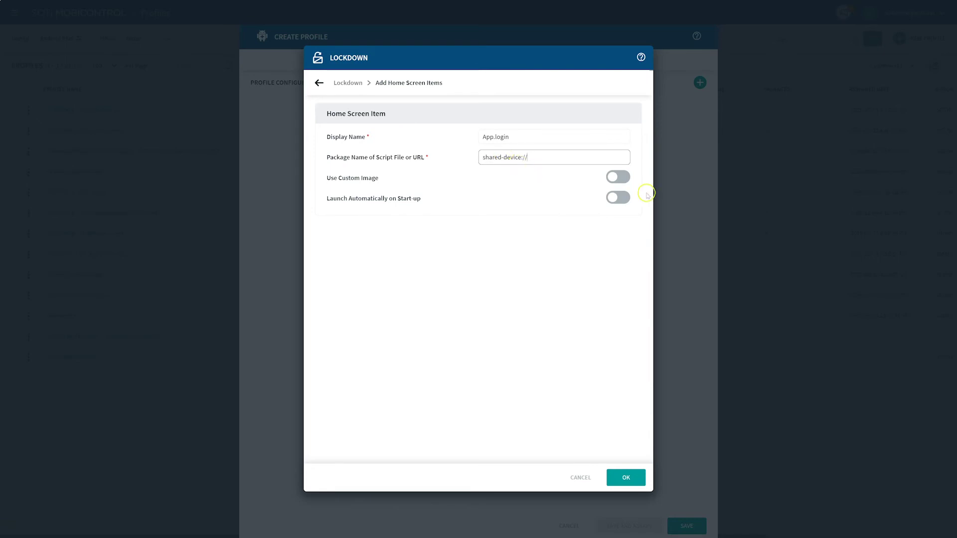
Step: Leave custom image off, make App.login launch automatically on start-up, and save Lockdown
click(614, 176)
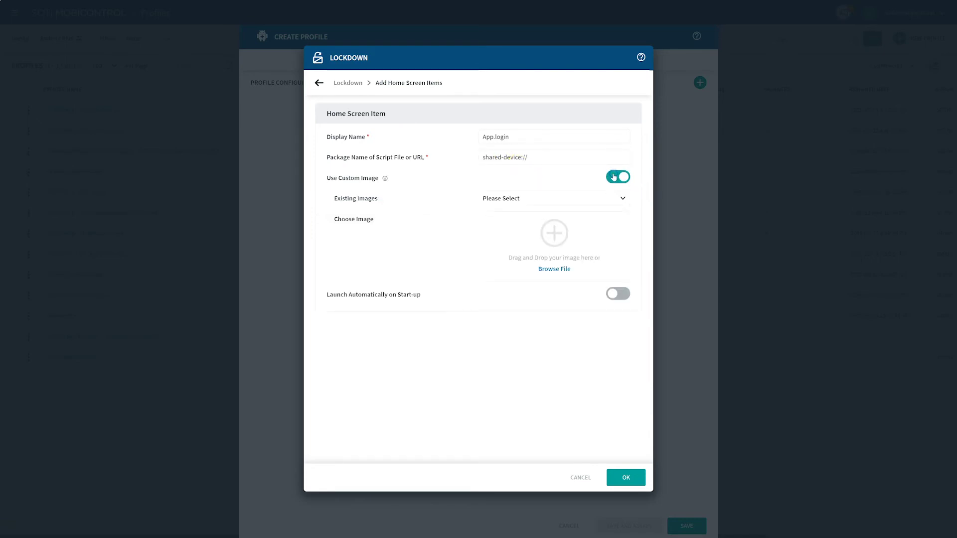
click(615, 178)
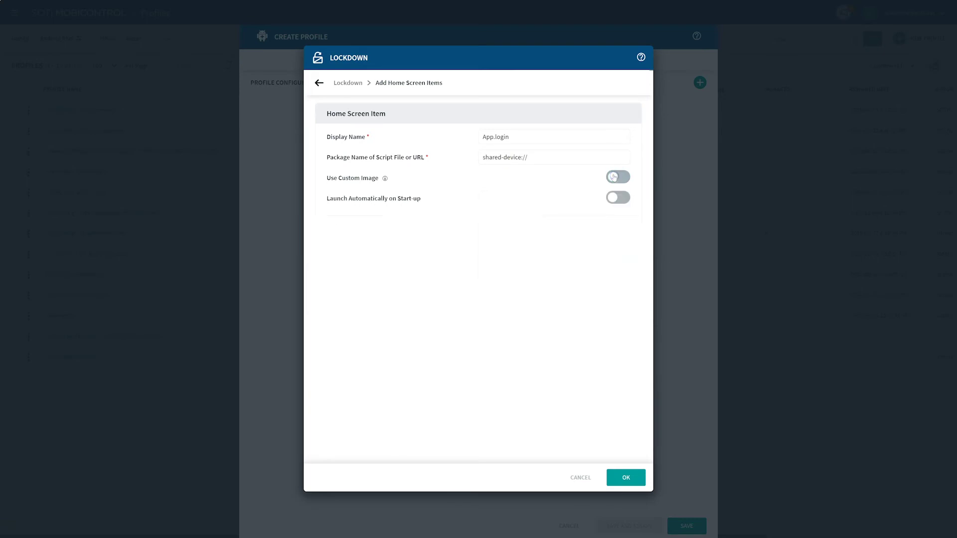
click(614, 178)
click(613, 201)
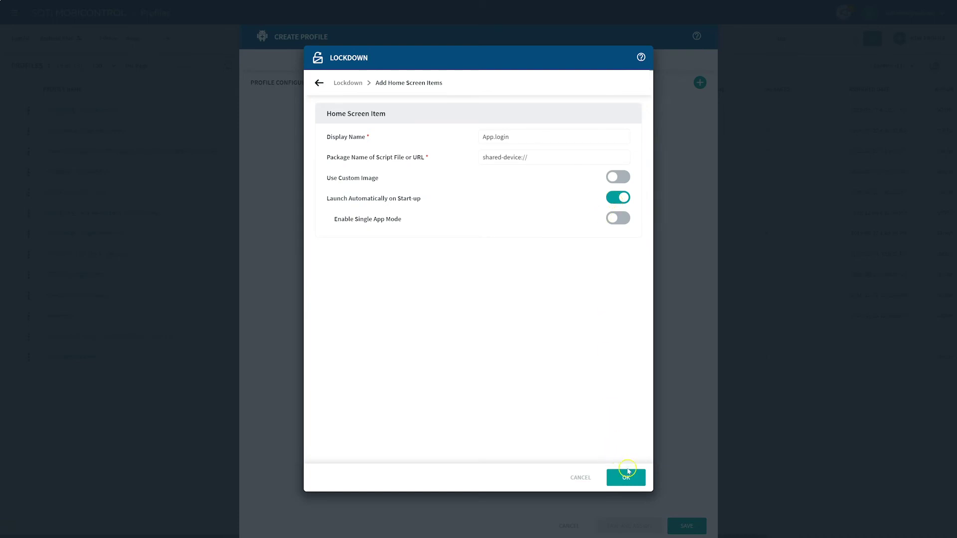
click(627, 477)
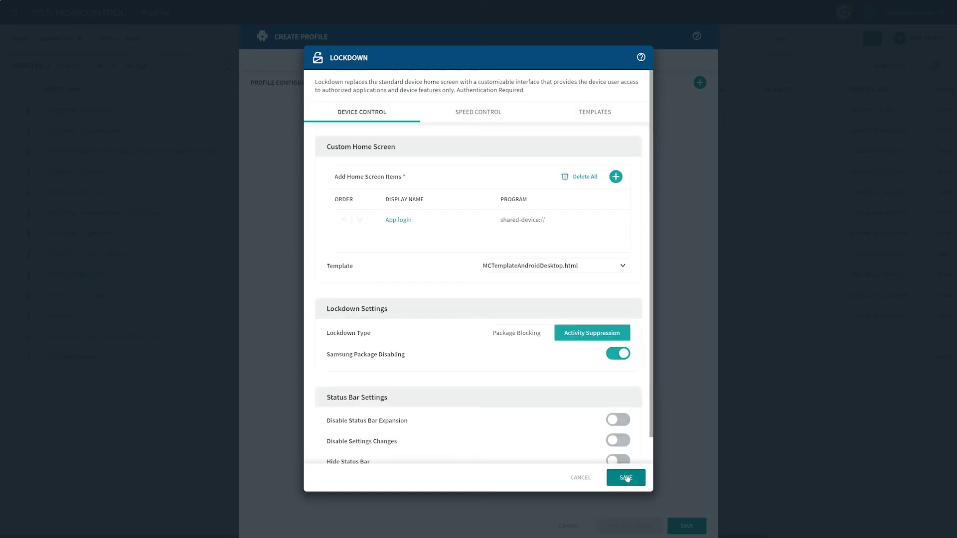
click(627, 477)
click(627, 479)
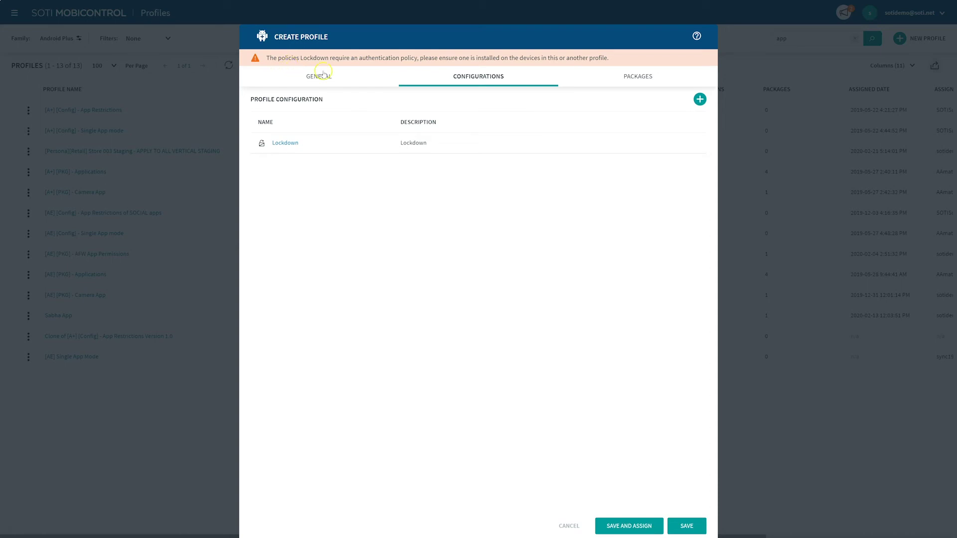
Step: Add an Authentication configuration with a device administrator password and save it
click(699, 100)
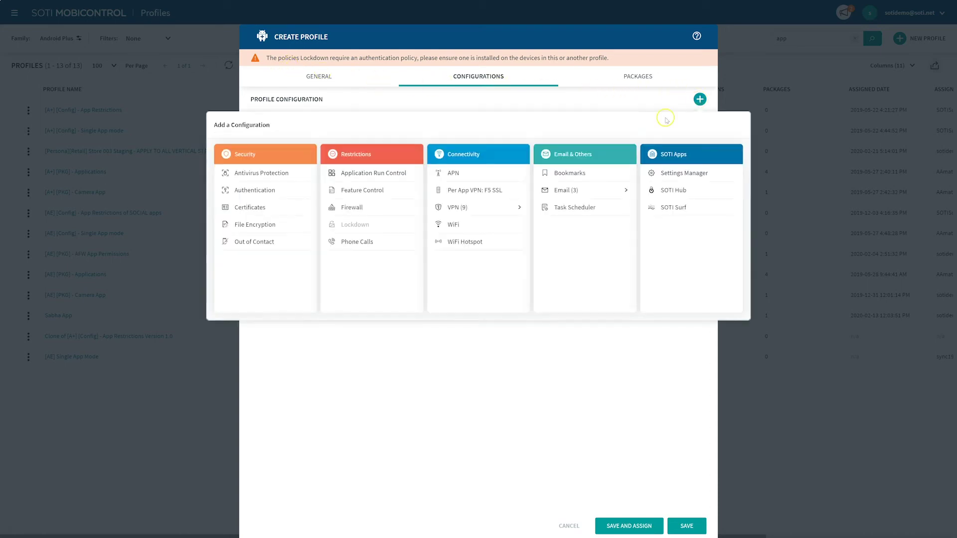
click(271, 193)
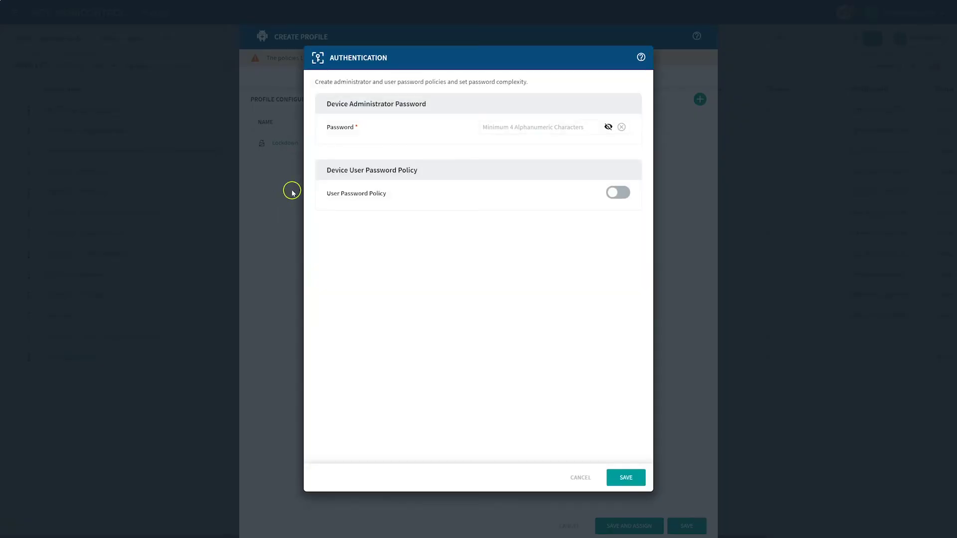
click(486, 126)
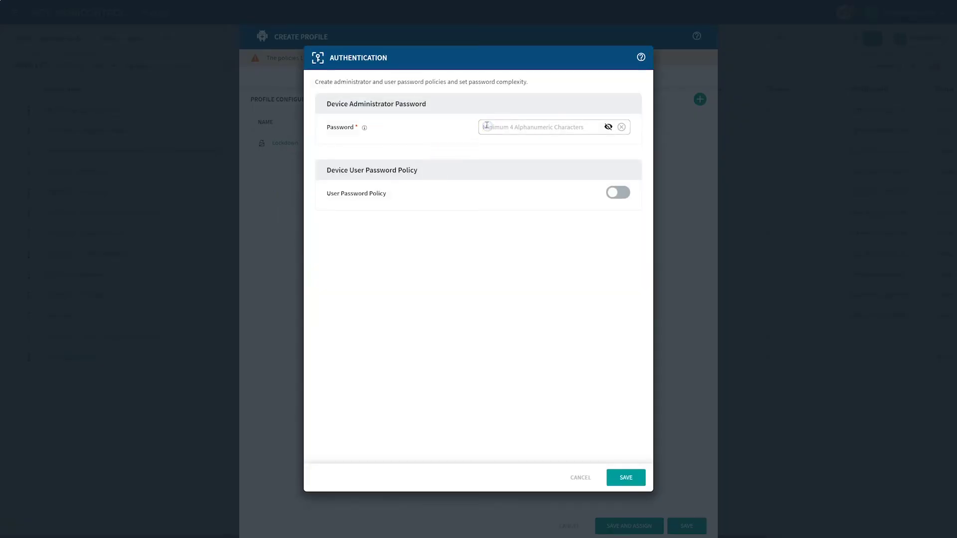
text(1)
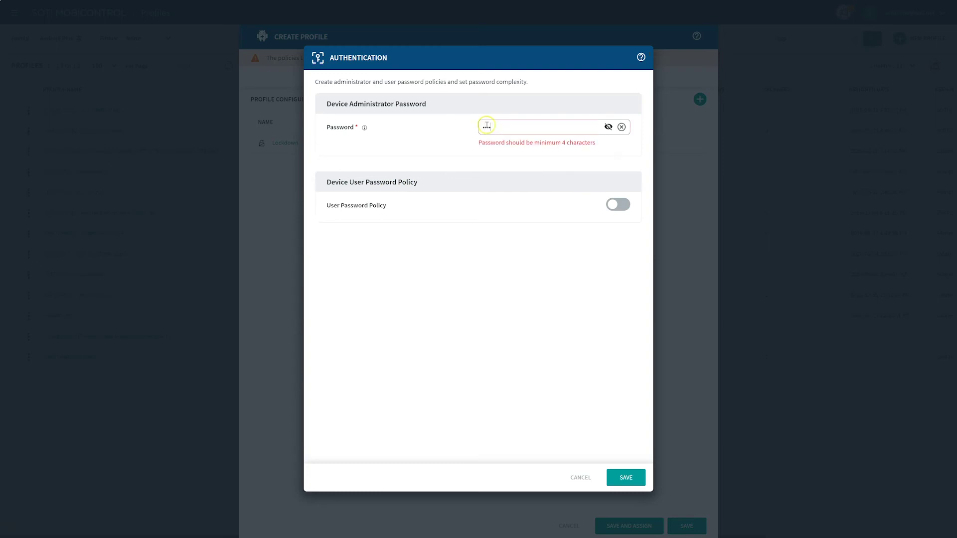
text(4)
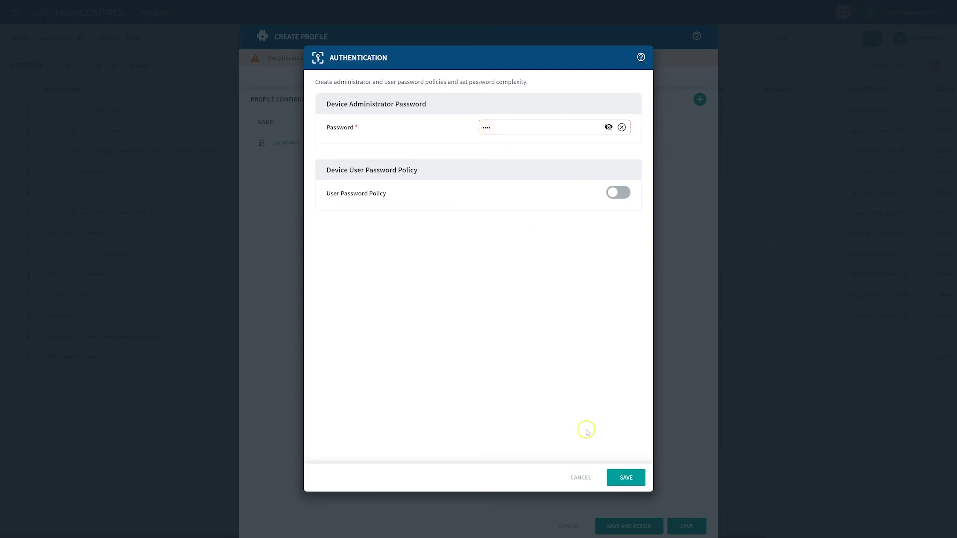
click(624, 478)
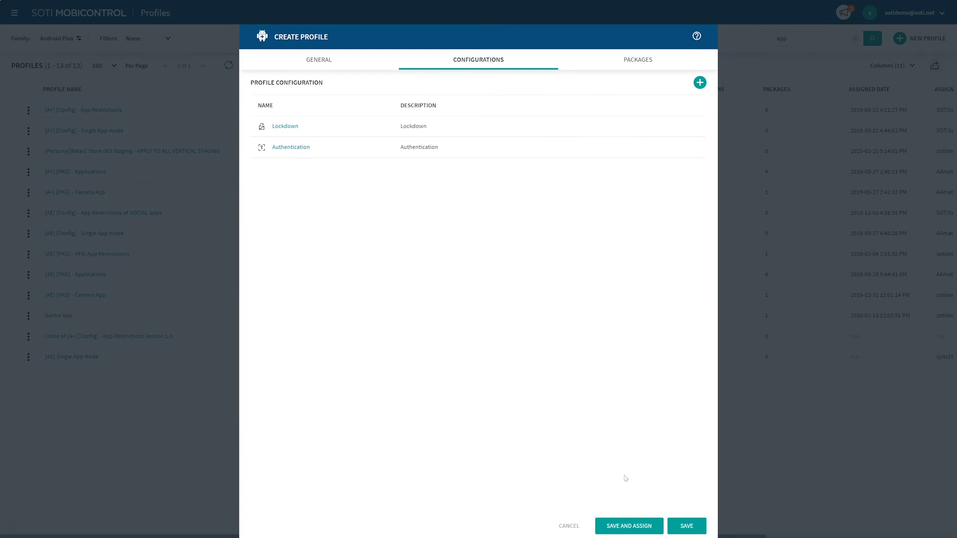
Step: Save the Apps Login profile and assign it to the Warehouse device group
click(630, 526)
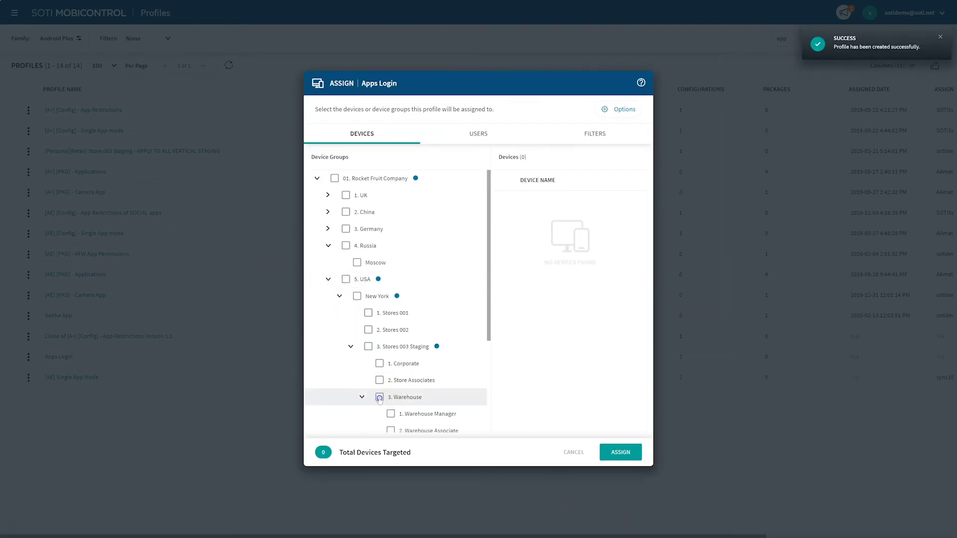
click(380, 396)
click(620, 452)
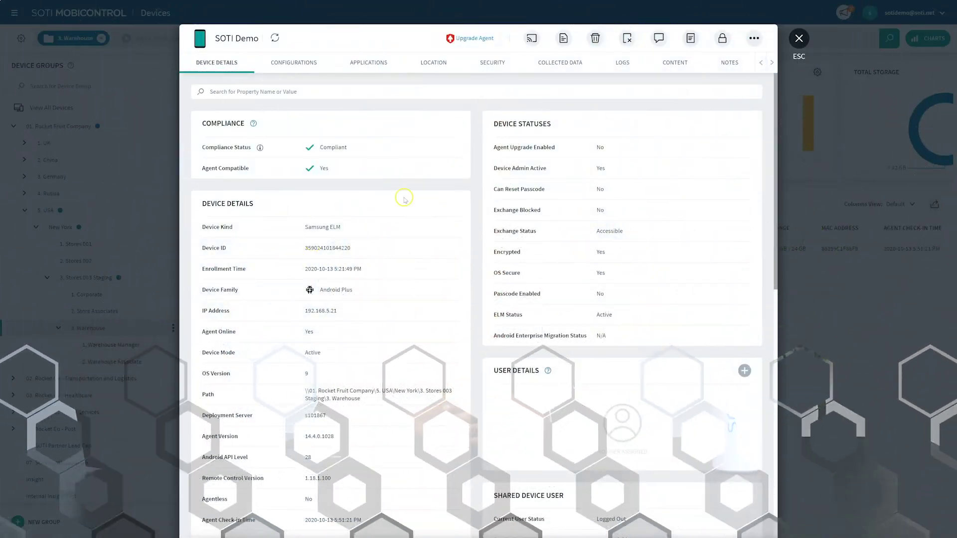
Step: Remote-control the device and sign in with the associate's e-mail and password to reach the Associate home screen
click(532, 39)
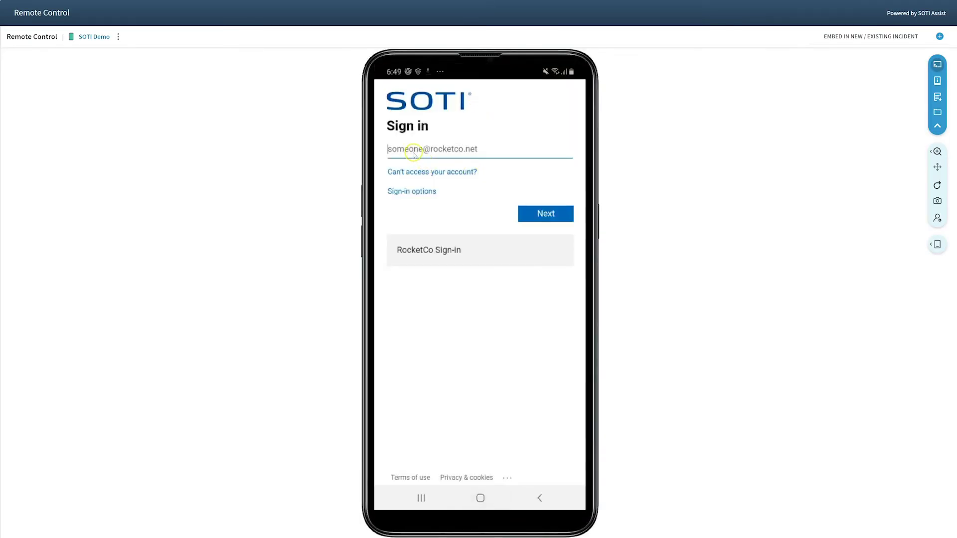
click(538, 214)
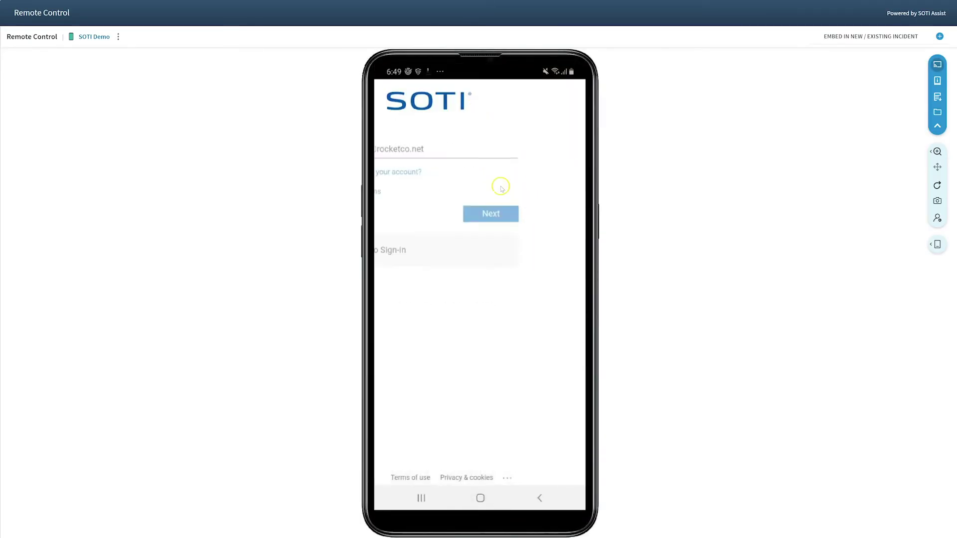
text(••)
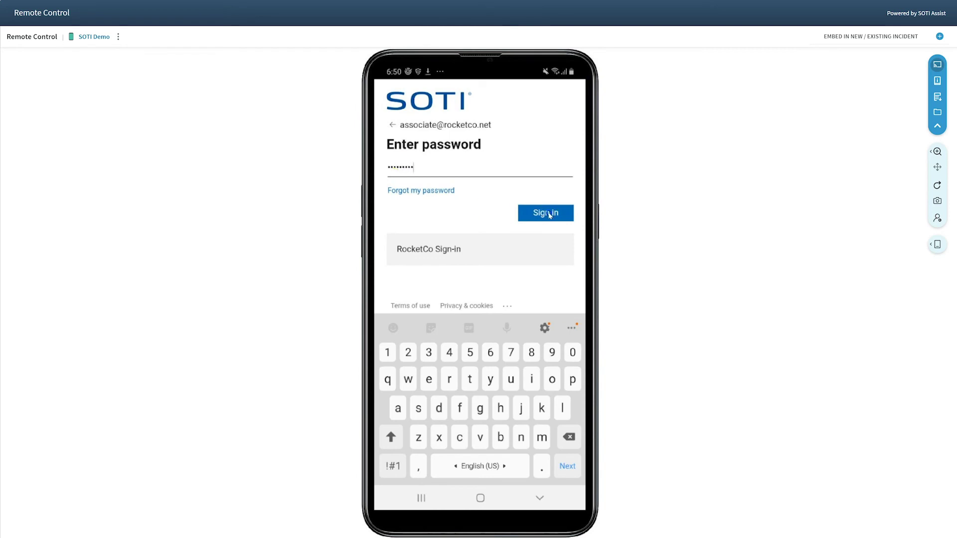
click(546, 213)
click(548, 215)
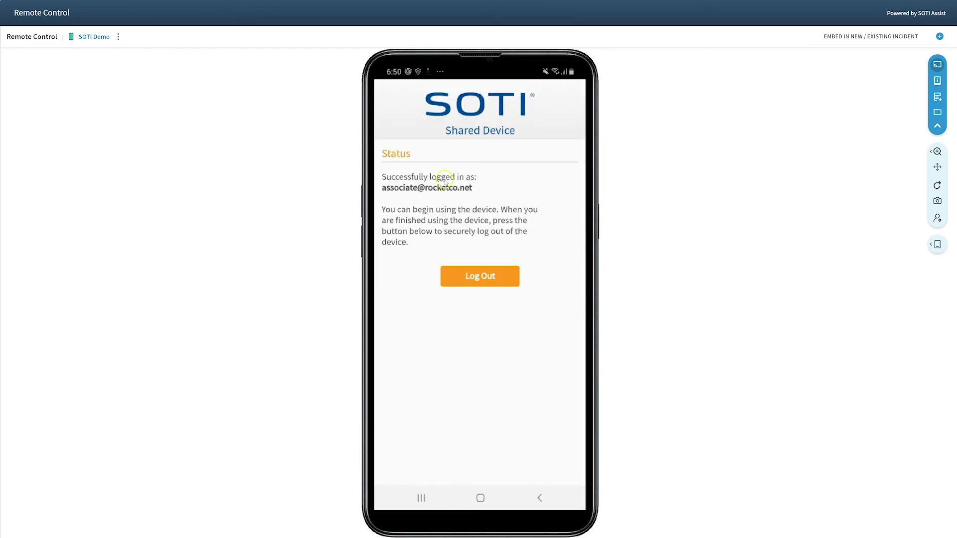
click(540, 500)
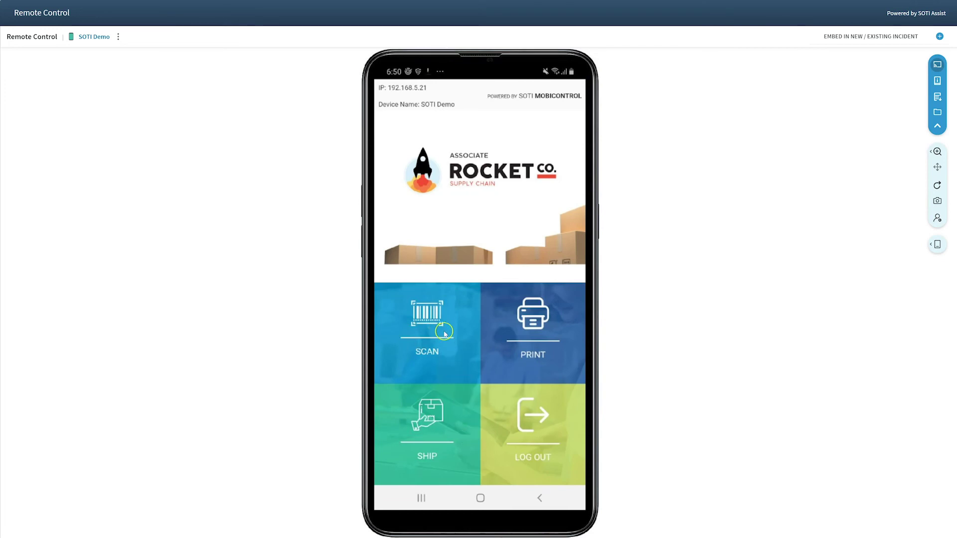
Step: Log the associate out and return to the sign-in page
click(529, 430)
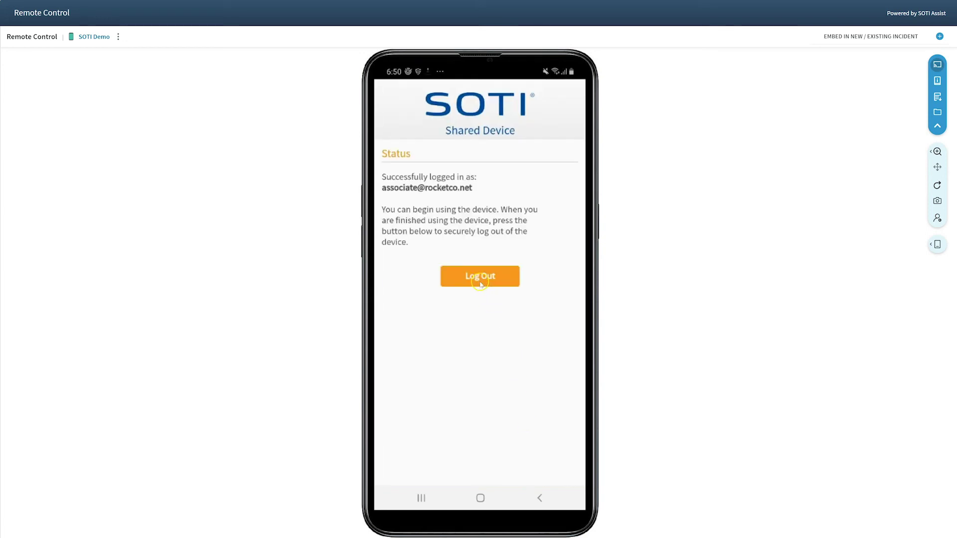
click(481, 276)
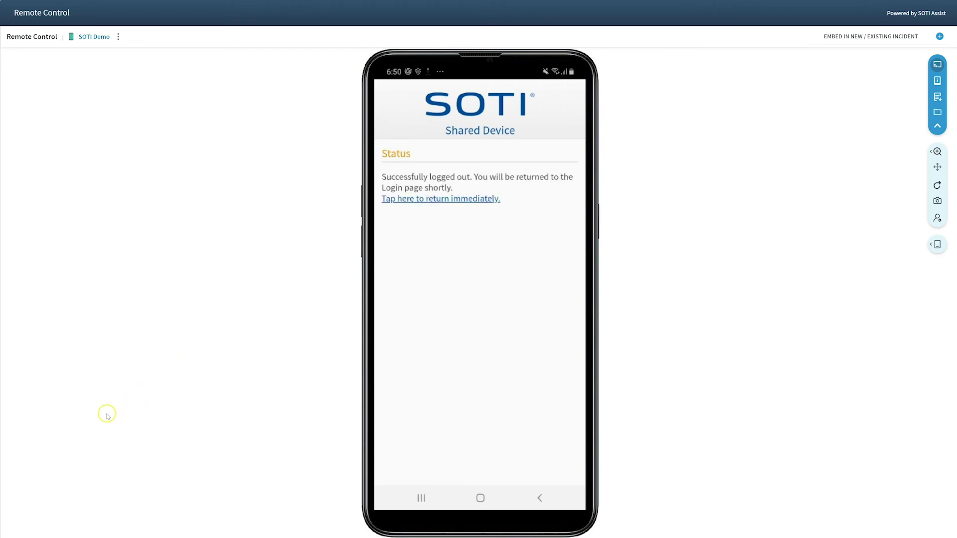
click(541, 499)
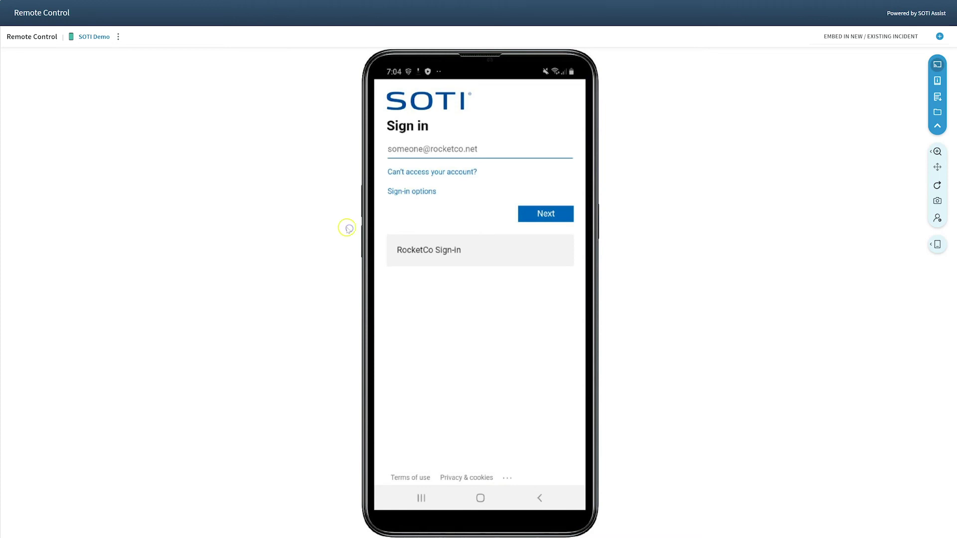
Step: Sign in with the manager's e-mail and password, stay signed in, and open the Manager home screen
click(400, 149)
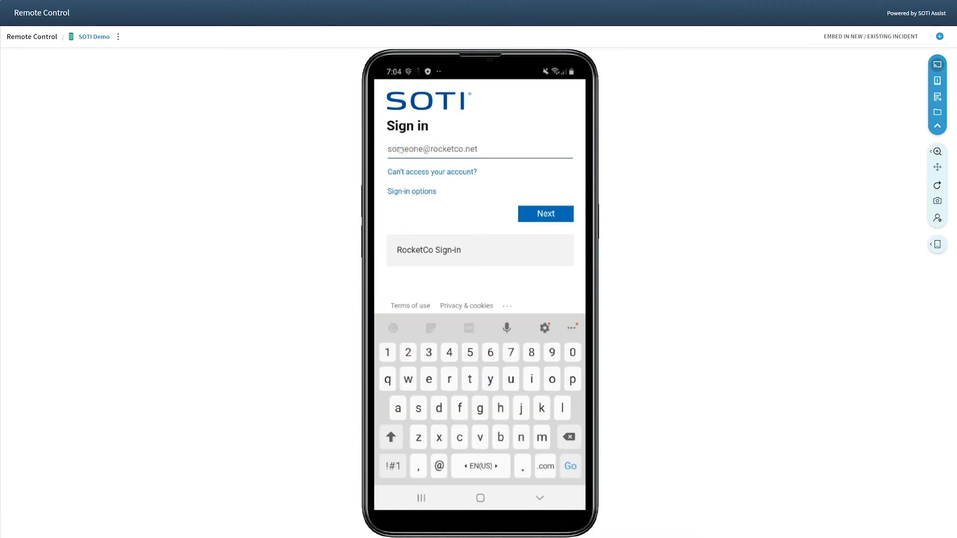
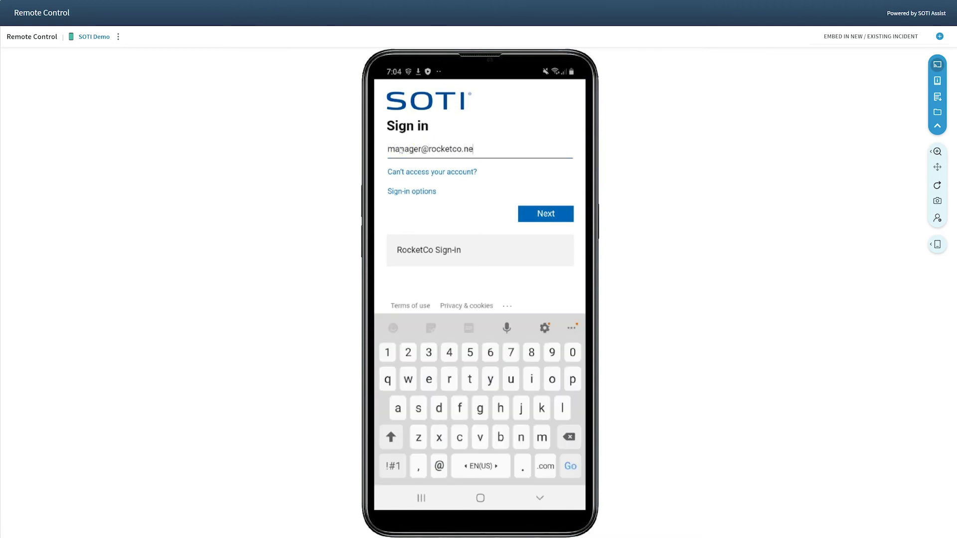
click(550, 214)
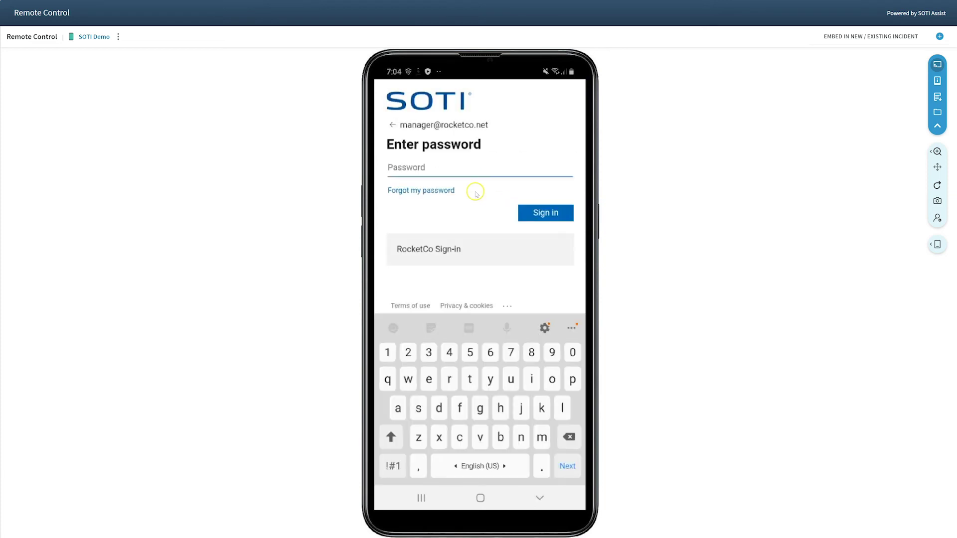
text(********)
click(521, 205)
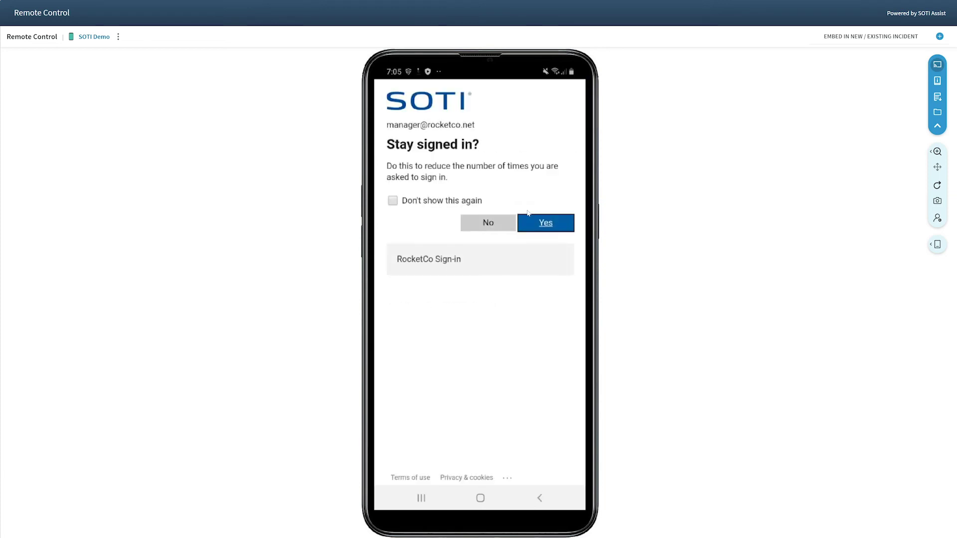
click(542, 223)
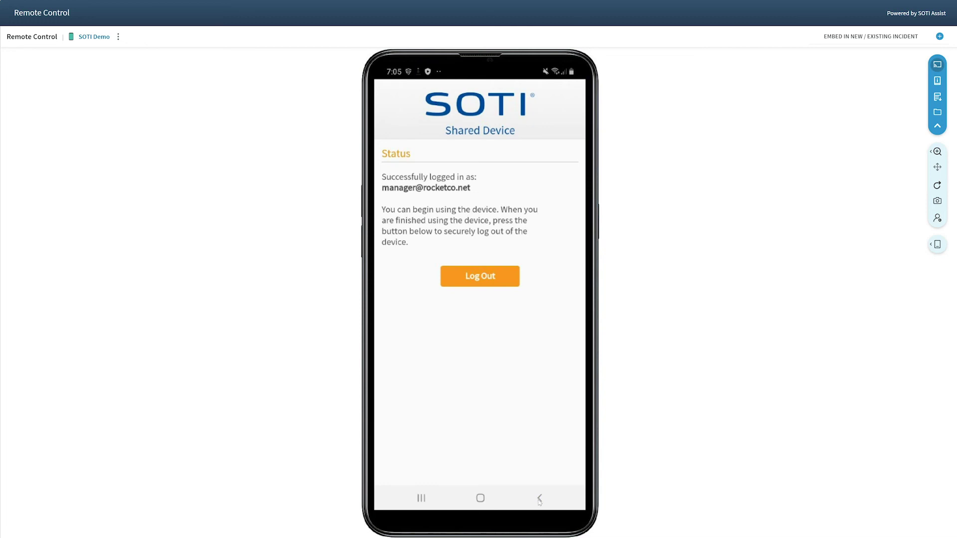
click(539, 499)
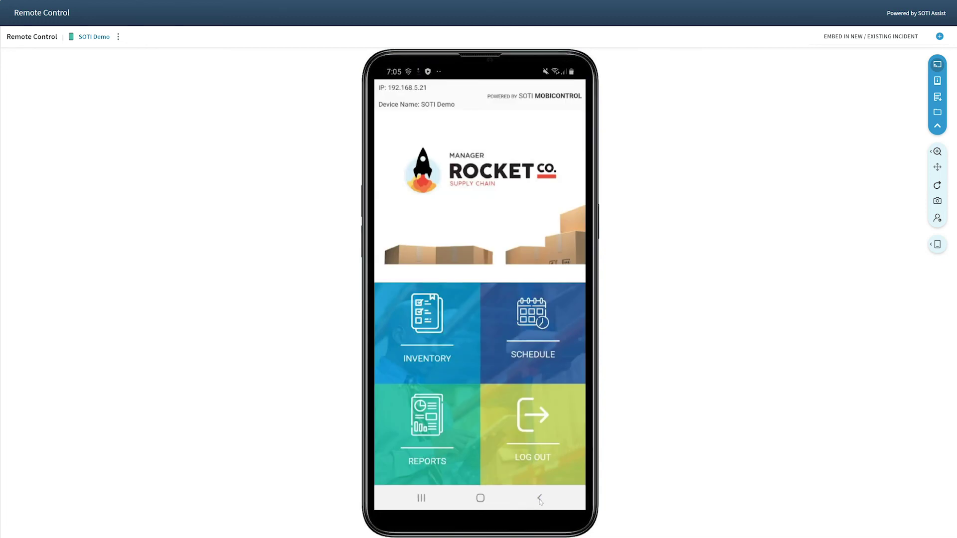